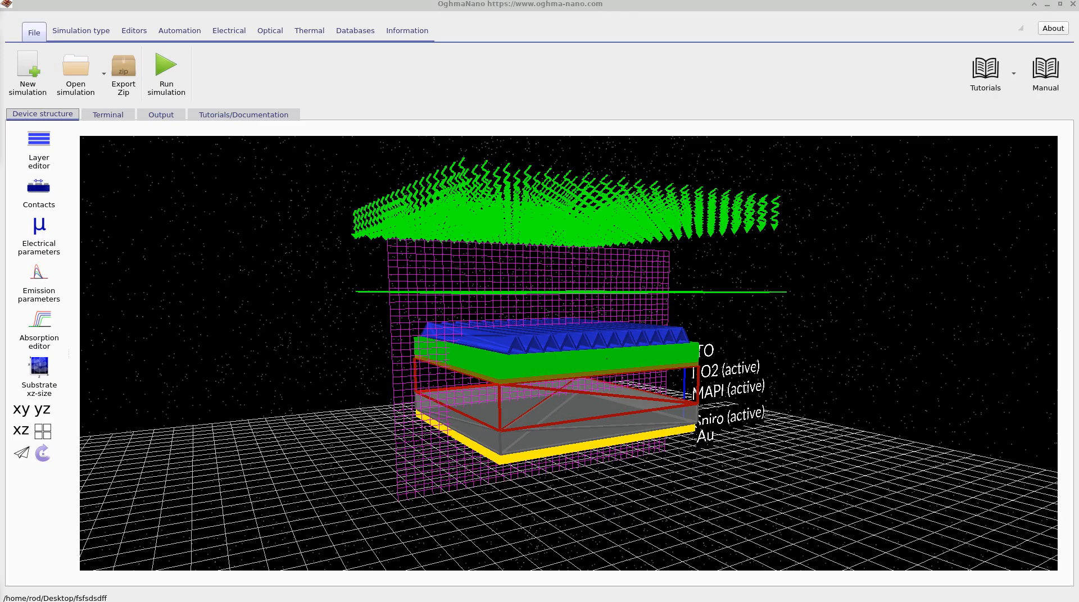
# Step: Browse the thermal modeling examples available for a new simulation, and close the selection without opening one
pyautogui.moveTo(326, 363); pyautogui.dragTo(310, 366)
pyautogui.click(236, 308)
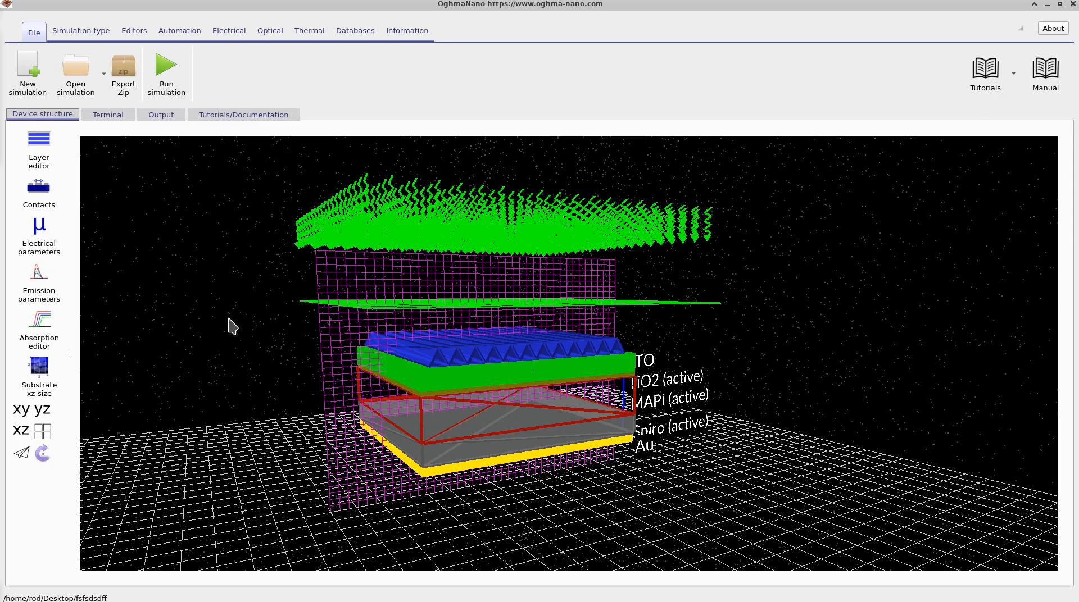
pyautogui.click(37, 85)
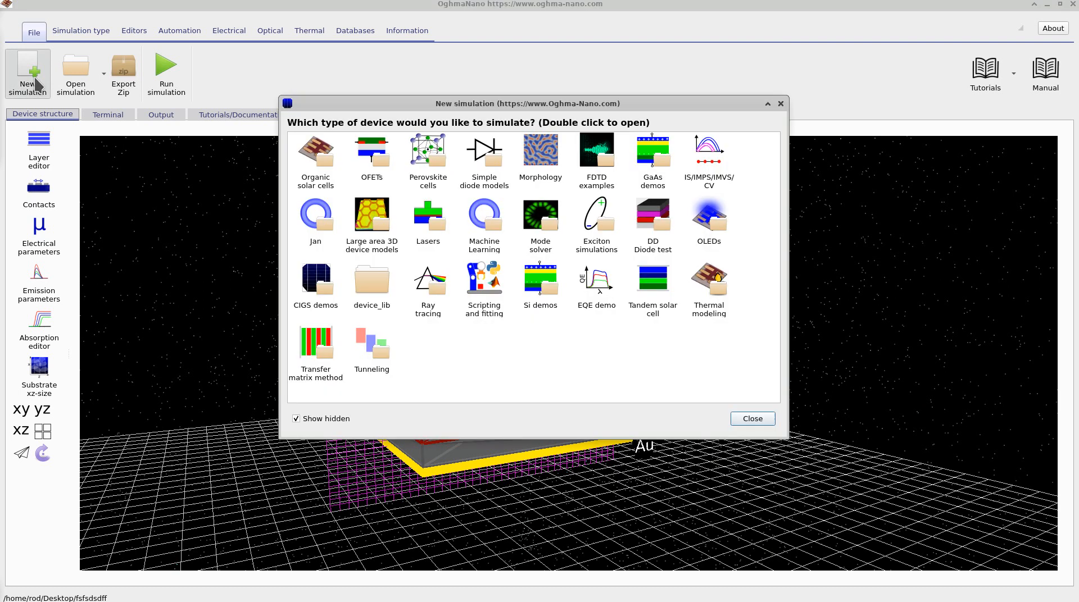
pyautogui.doubleClick(709, 291)
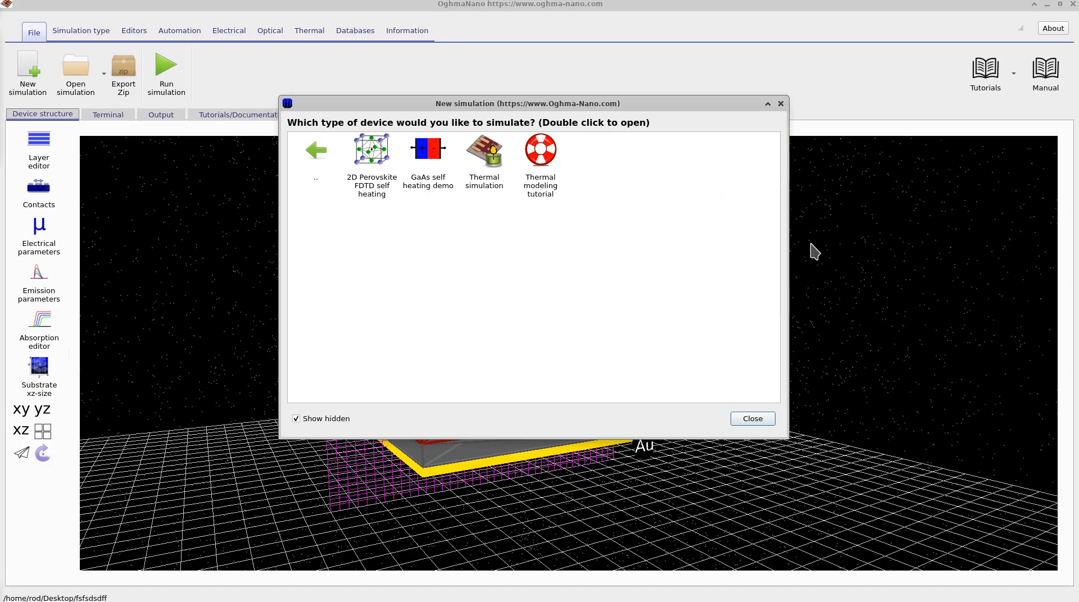
pyautogui.click(781, 103)
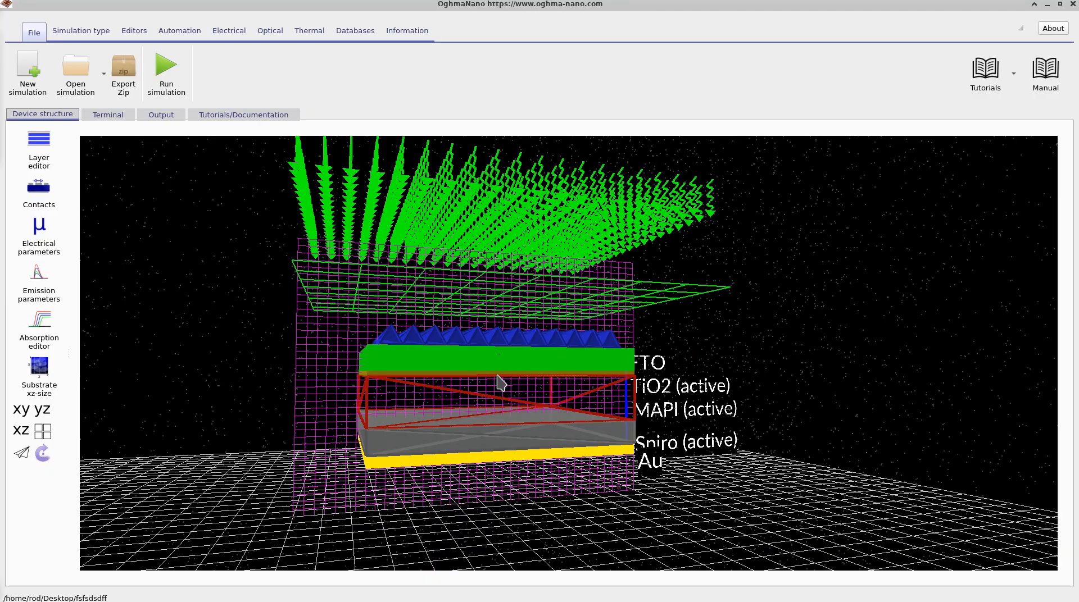
# Step: Run the simulation and open the generation rate plot G.csv from its output in an enlarged window
pyautogui.click(159, 68)
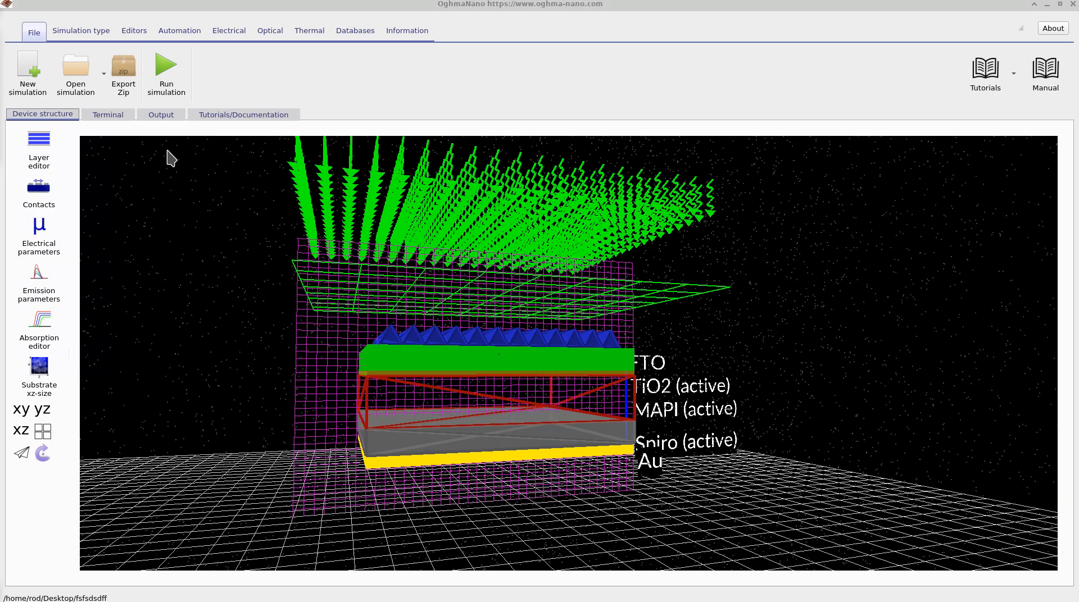
pyautogui.click(159, 115)
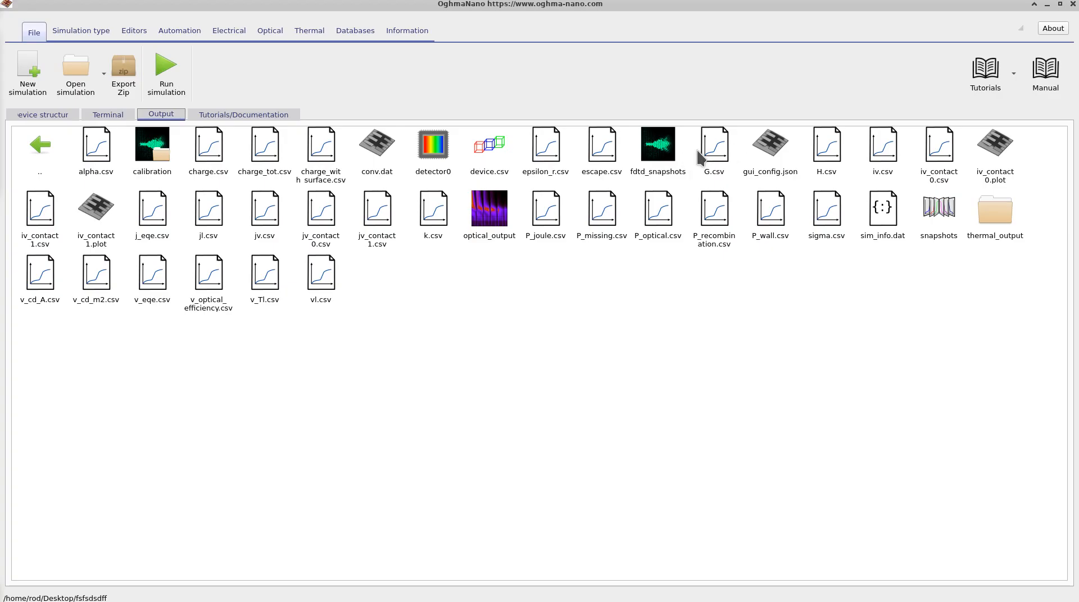
pyautogui.doubleClick(714, 147)
pyautogui.moveTo(328, 9); pyautogui.dragTo(433, 74)
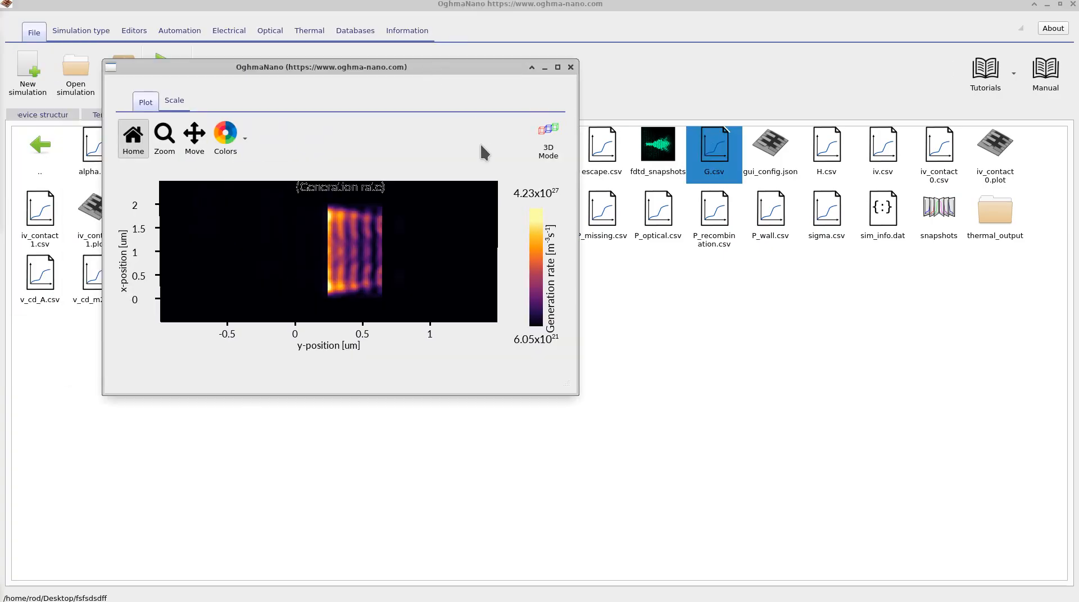
pyautogui.moveTo(569, 381); pyautogui.dragTo(709, 512)
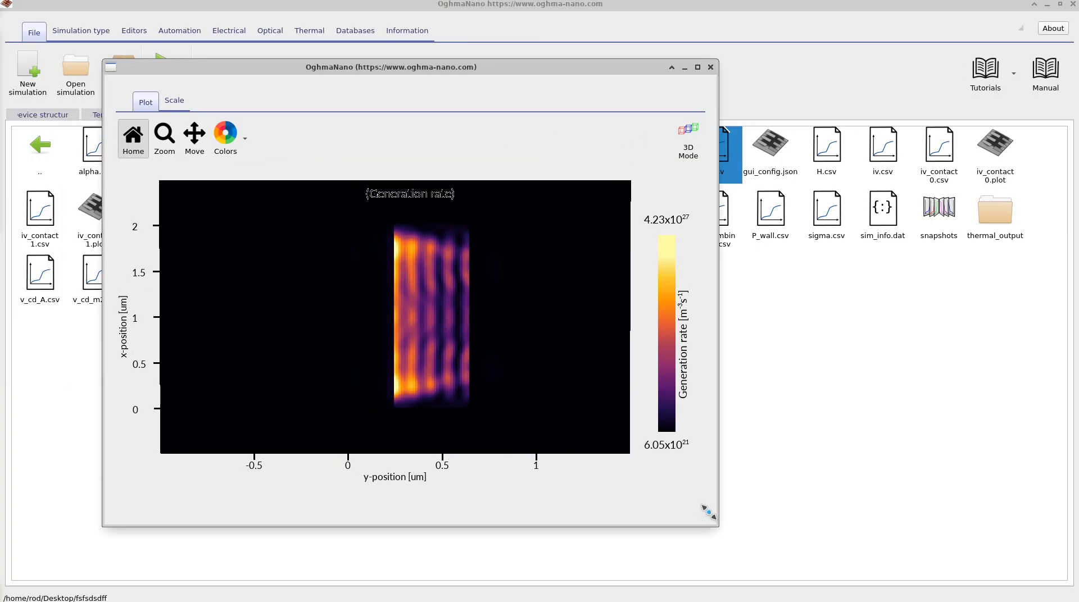
# Step: View the generation rate plot in 3D with the device shown, inspect it from another angle, and close the plot
pyautogui.click(687, 135)
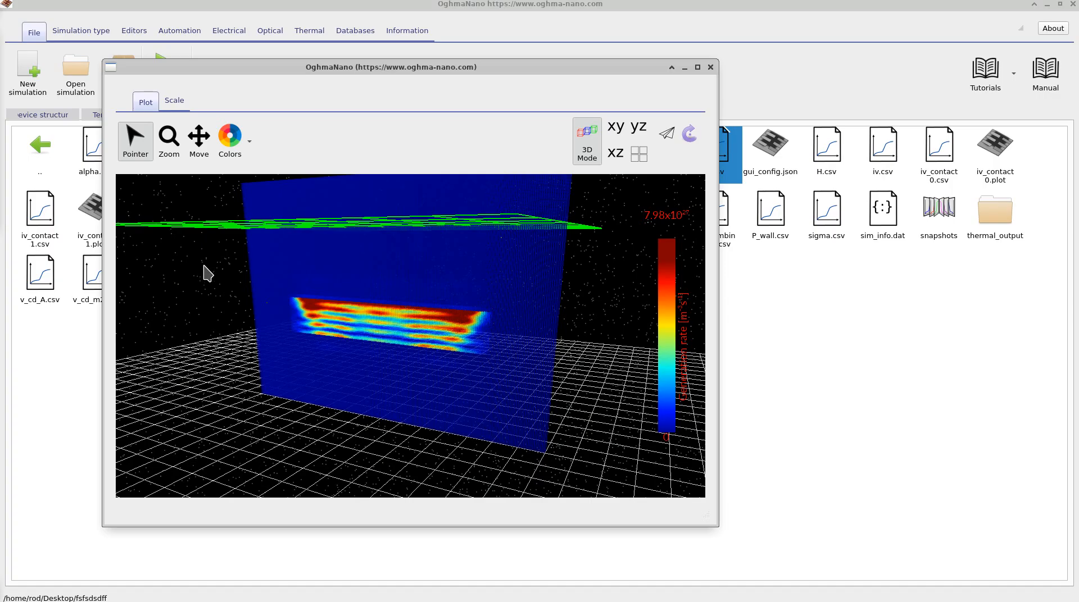
pyautogui.rightClick(207, 273)
pyautogui.moveTo(227, 287)
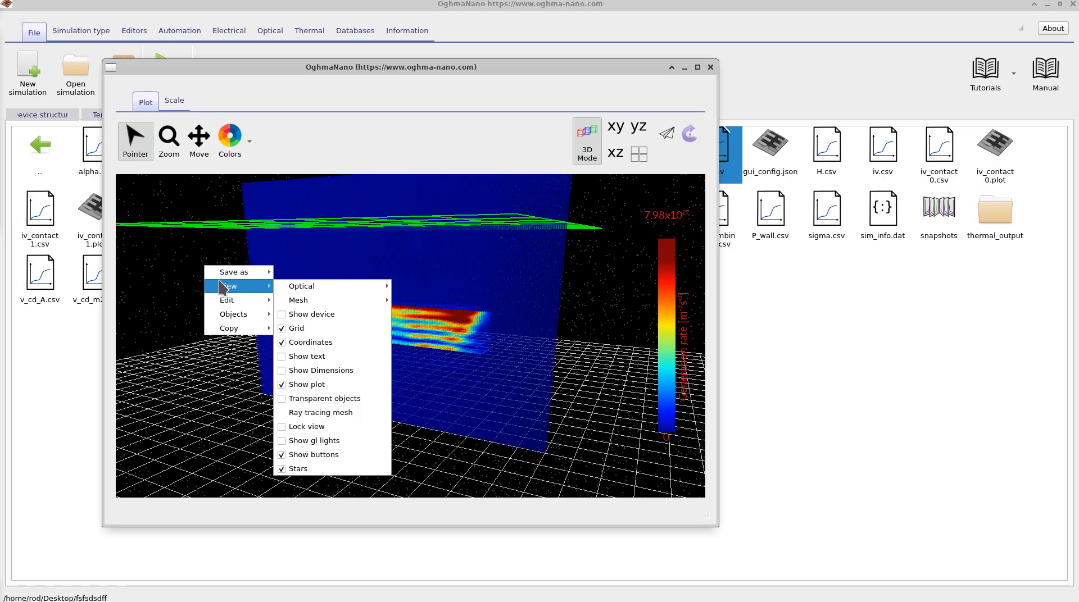
pyautogui.click(329, 316)
pyautogui.moveTo(150, 309)
pyautogui.mouseDown()
pyautogui.moveTo(222, 309)
pyautogui.moveTo(172, 313)
pyautogui.moveTo(214, 303)
pyautogui.mouseUp()
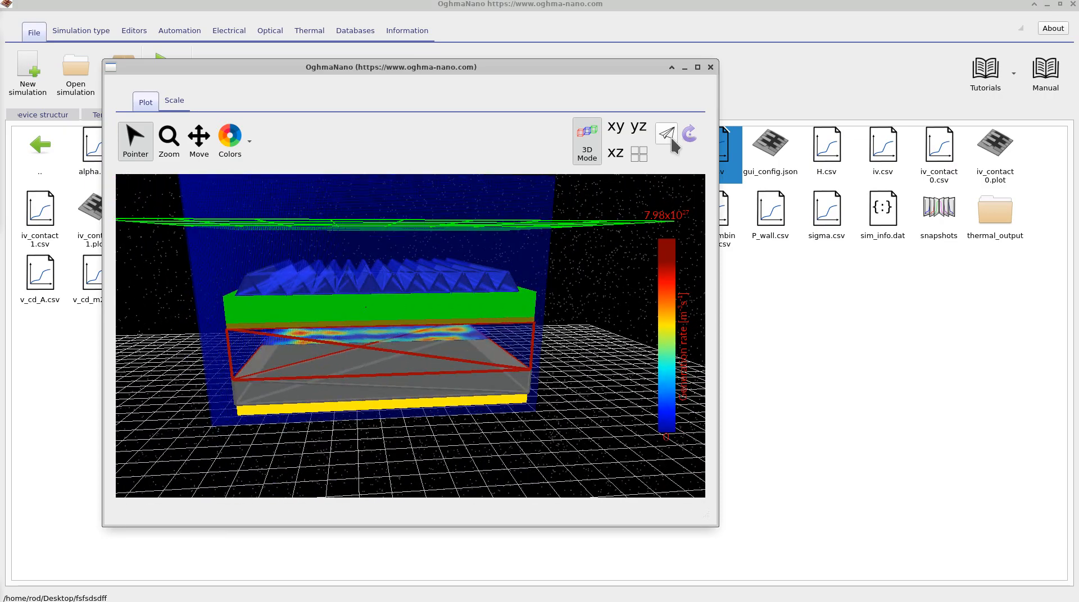
pyautogui.click(710, 68)
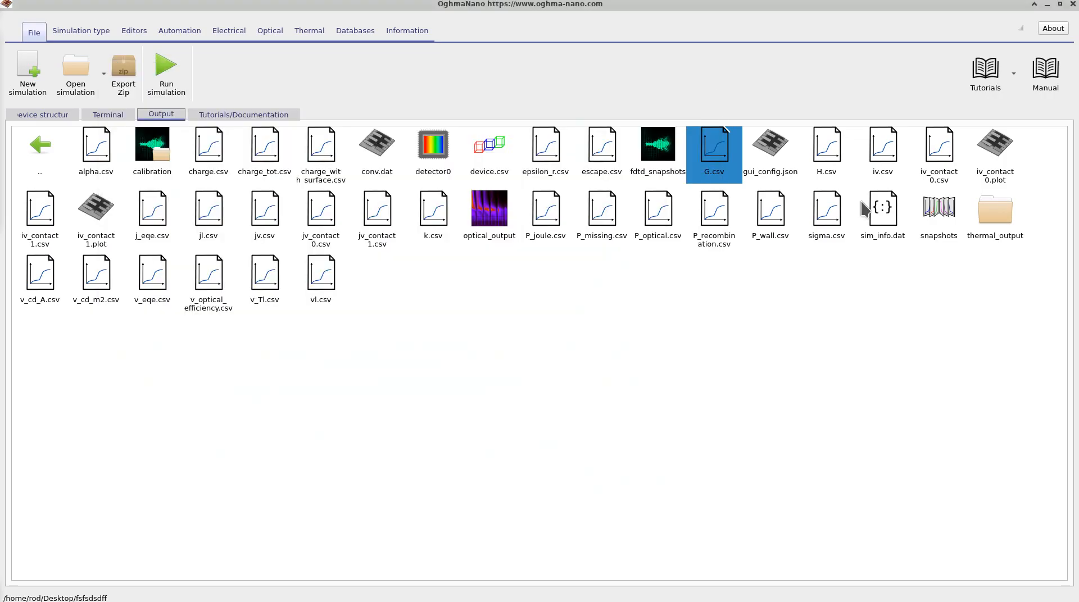
# Step: Open the heating rate plot H.csv, enlarge it for inspection, and close it
pyautogui.doubleClick(831, 156)
pyautogui.moveTo(475, 459); pyautogui.dragTo(570, 452)
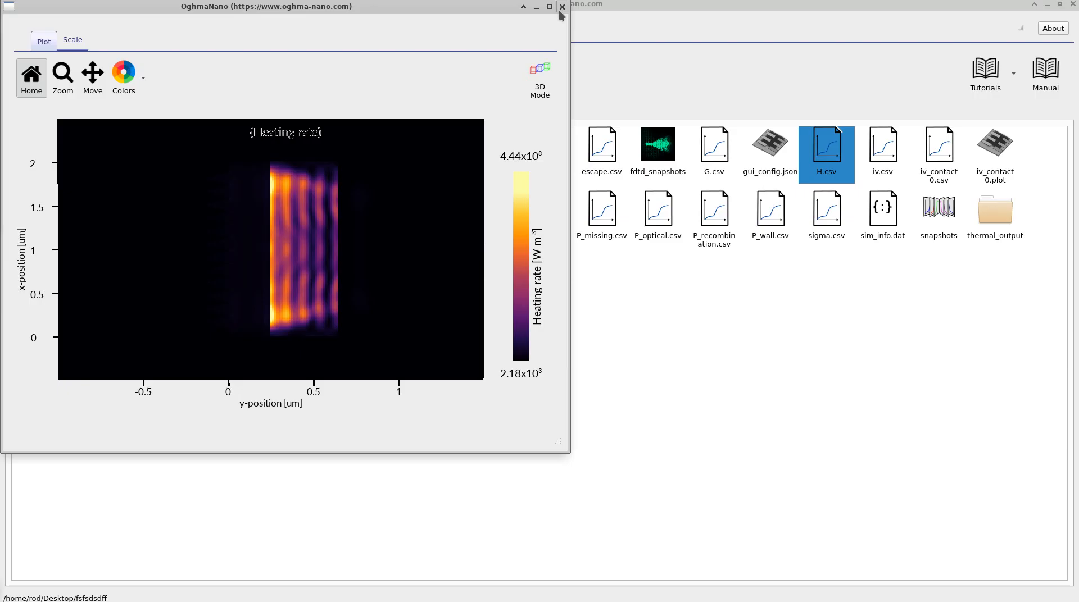
pyautogui.click(561, 7)
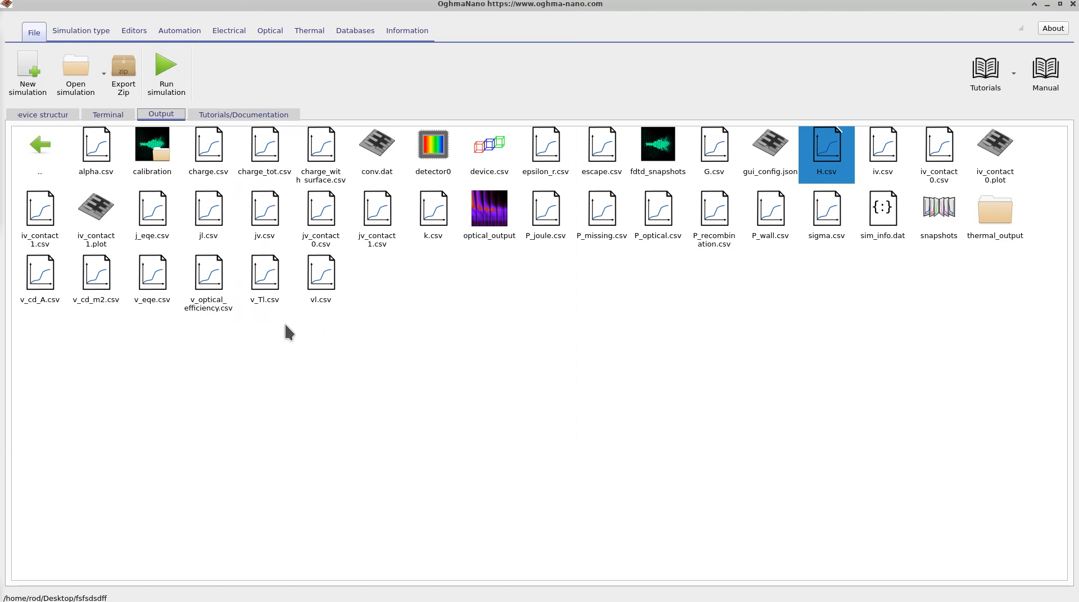
# Step: Examine the current density against applied voltage curve in jv.csv, and close the plot
pyautogui.doubleClick(267, 237)
pyautogui.moveTo(307, 8); pyautogui.dragTo(453, 49)
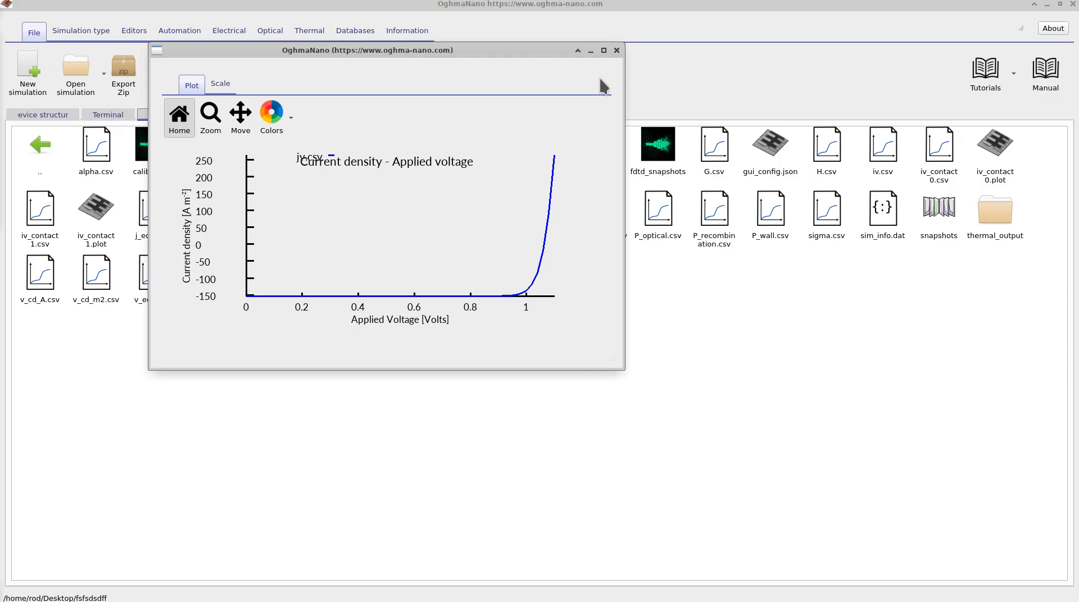
pyautogui.click(617, 51)
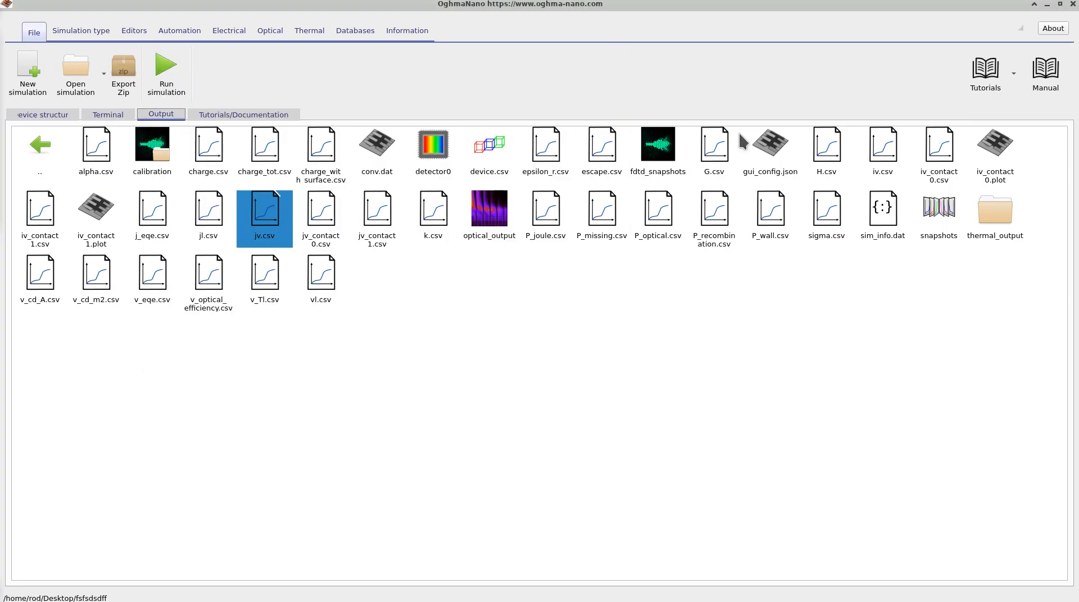
# Step: Open the simulation snapshots and plot the electron current density from Jn.csv
pyautogui.doubleClick(928, 217)
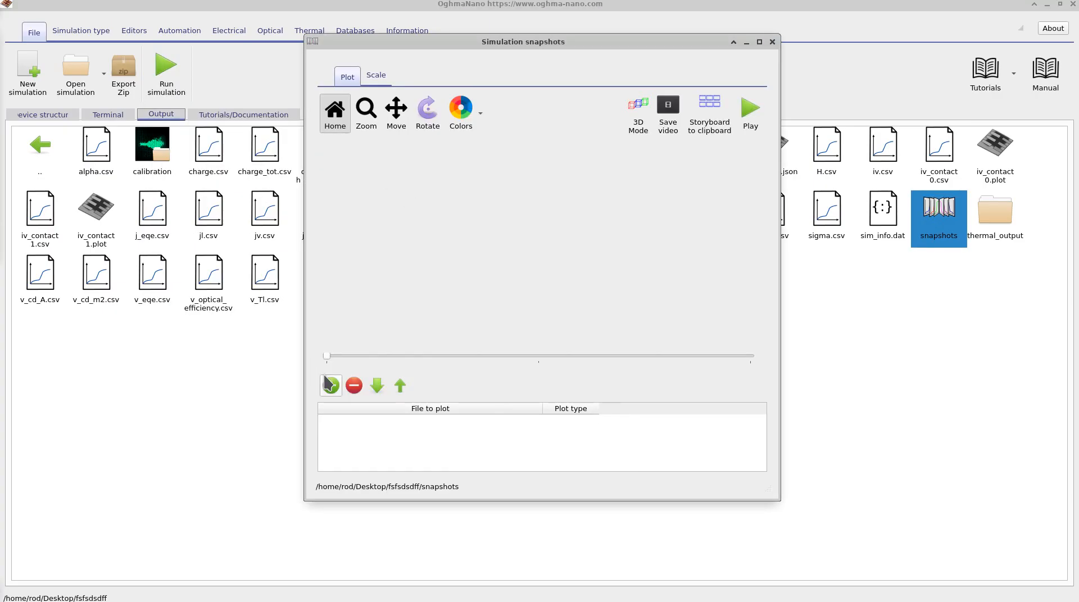
pyautogui.click(331, 386)
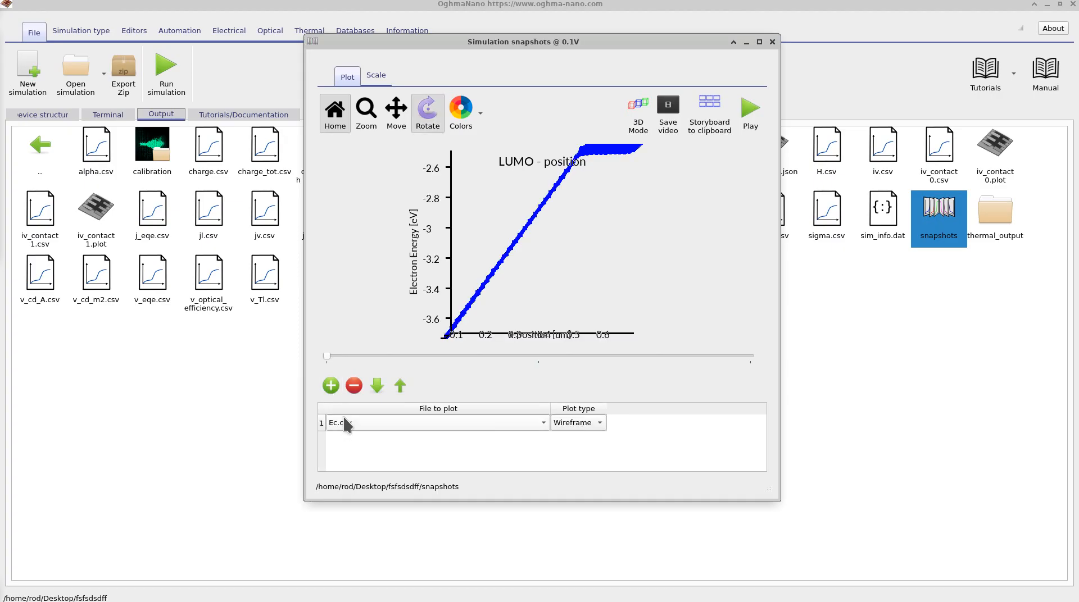
pyautogui.click(338, 422)
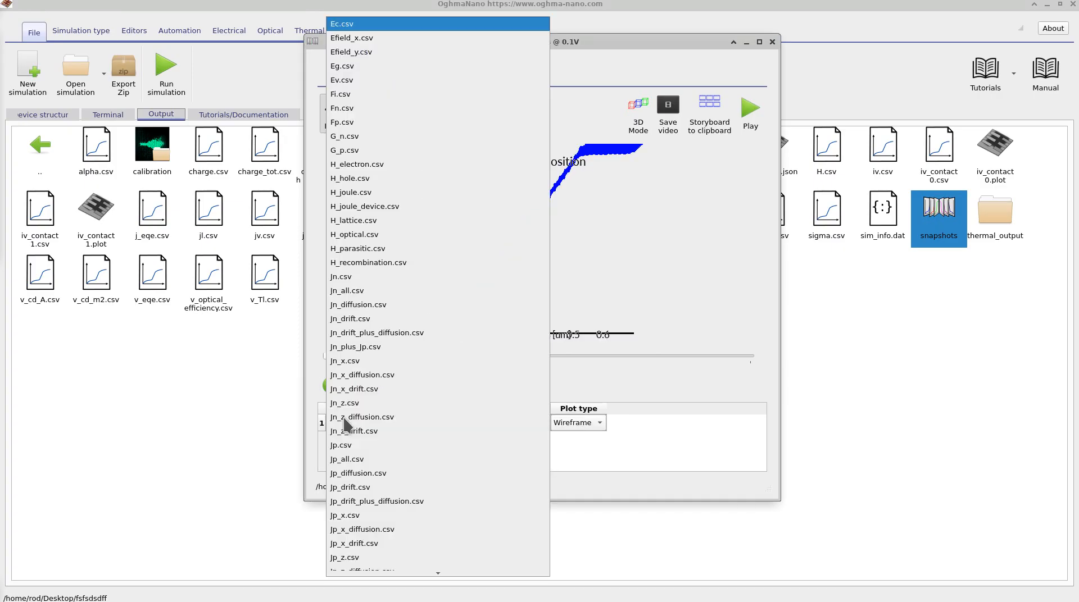
pyautogui.click(398, 276)
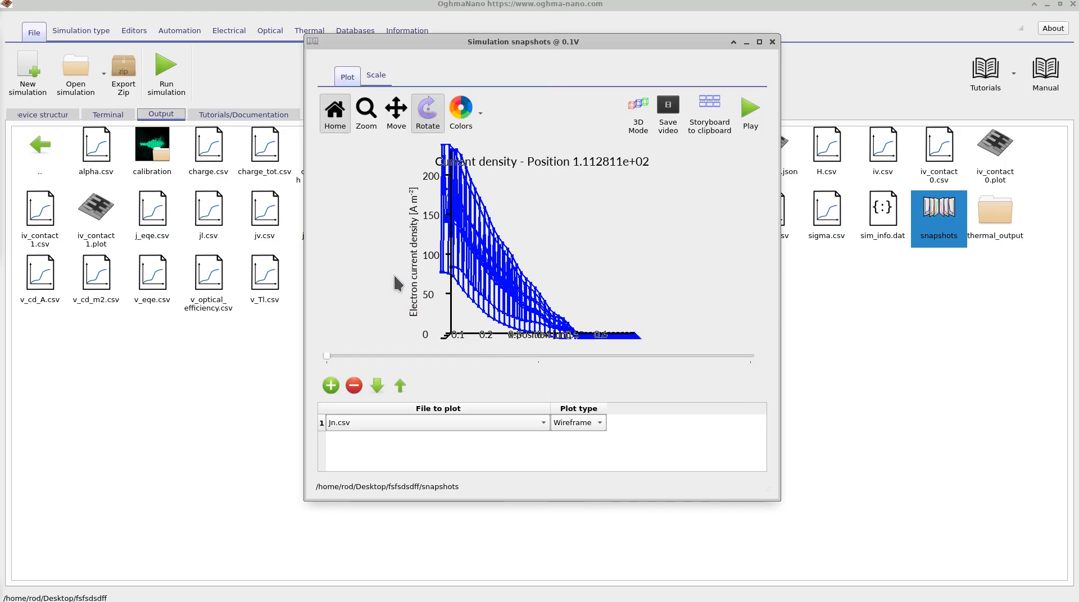
# Step: Add the hole current density Jp.csv to the snapshot plot and examine both surfaces at the 0.2 V snapshot
pyautogui.click(331, 386)
pyautogui.click(352, 439)
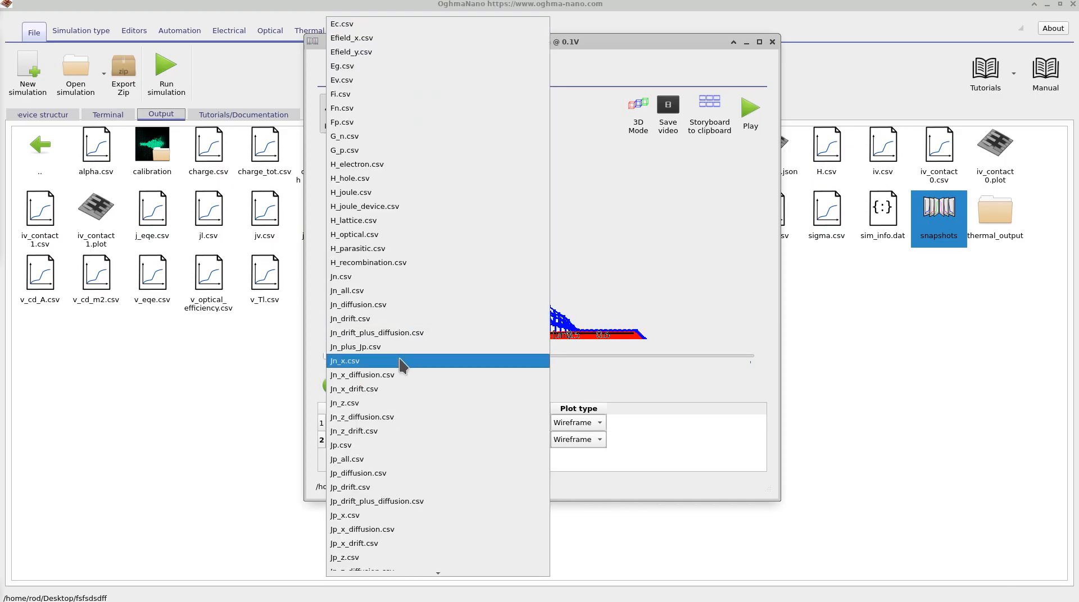
pyautogui.click(403, 450)
pyautogui.moveTo(565, 284); pyautogui.dragTo(498, 286)
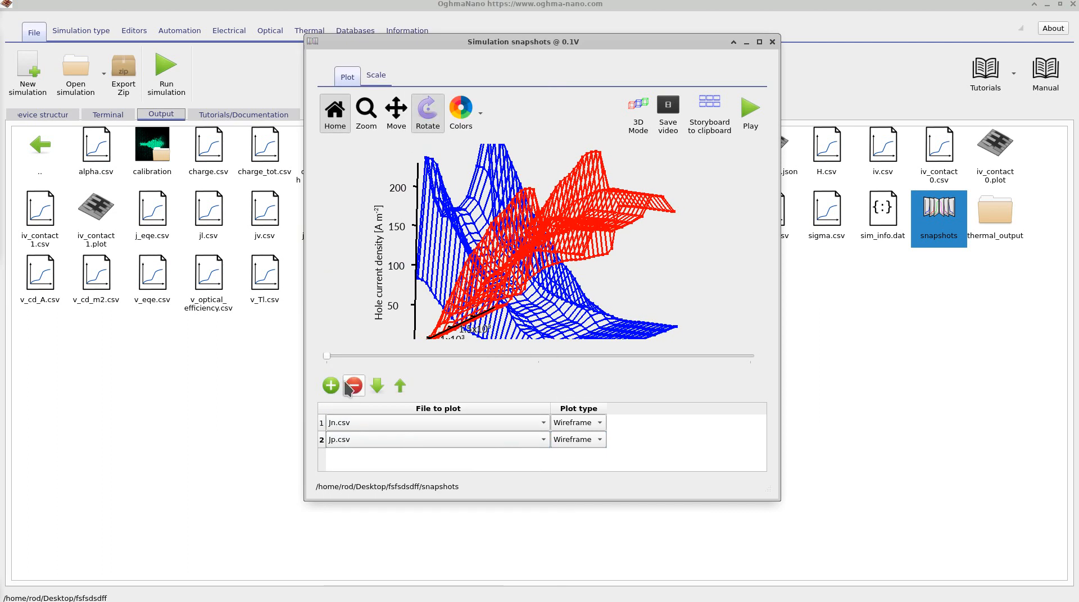
pyautogui.moveTo(331, 362); pyautogui.dragTo(383, 372)
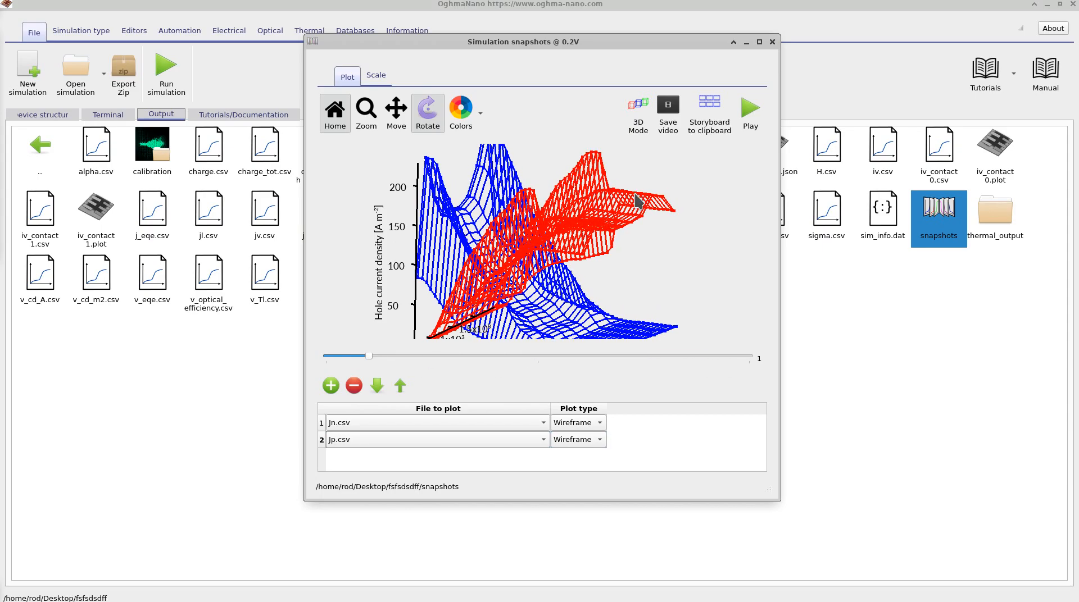
pyautogui.moveTo(768, 485); pyautogui.dragTo(799, 544)
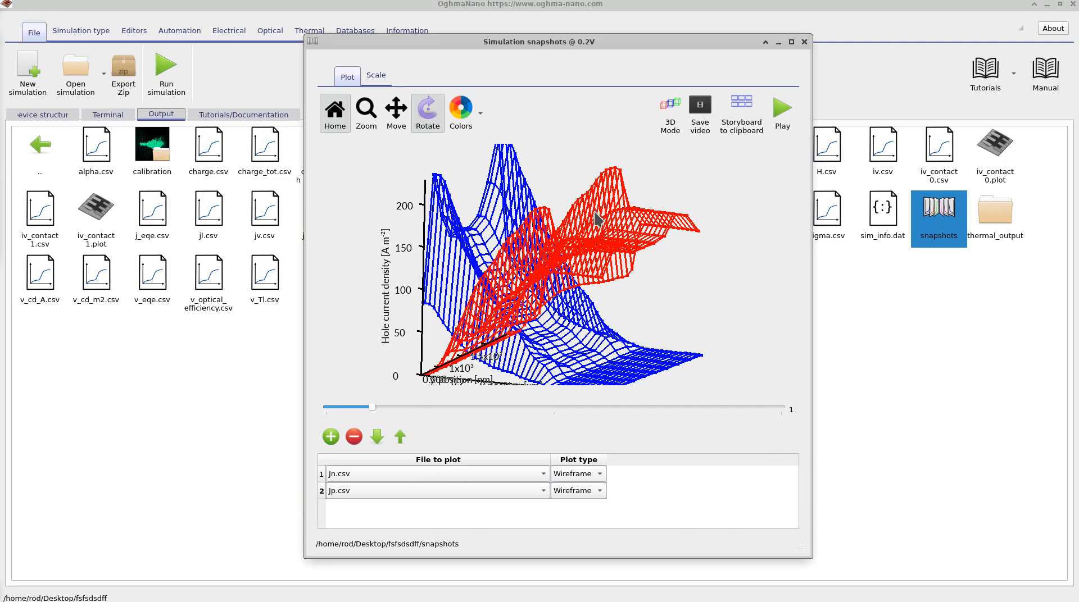
# Step: Replace the plotted current densities with the lattice temperature T_lattice.csv, inspect its surface, and close the snapshots
pyautogui.click(325, 477)
pyautogui.click(330, 437)
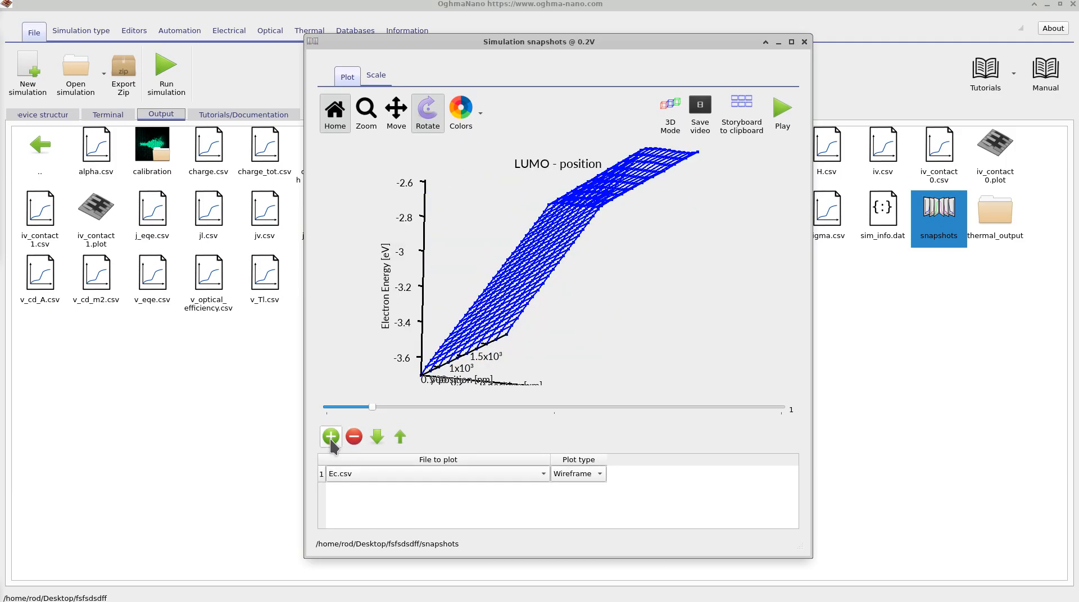
pyautogui.click(338, 475)
pyautogui.scroll(-2, 371, 475)
pyautogui.scroll(-5, 384, 476)
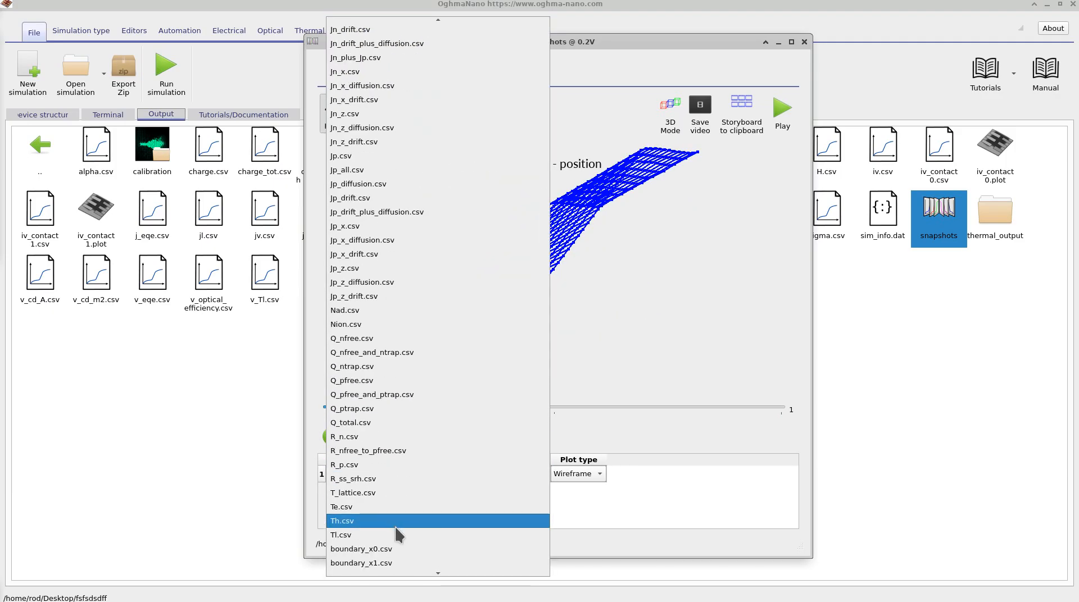
pyautogui.click(400, 500)
pyautogui.moveTo(497, 339)
pyautogui.mouseDown()
pyautogui.moveTo(494, 325)
pyautogui.moveTo(504, 333)
pyautogui.mouseUp()
pyautogui.moveTo(513, 252); pyautogui.dragTo(509, 279)
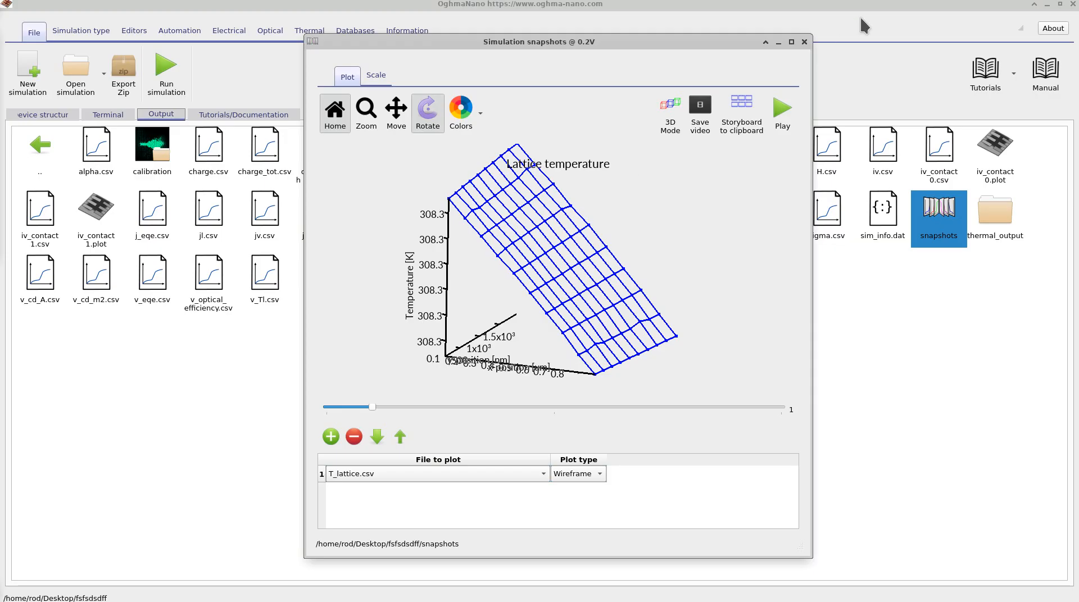
pyautogui.click(804, 41)
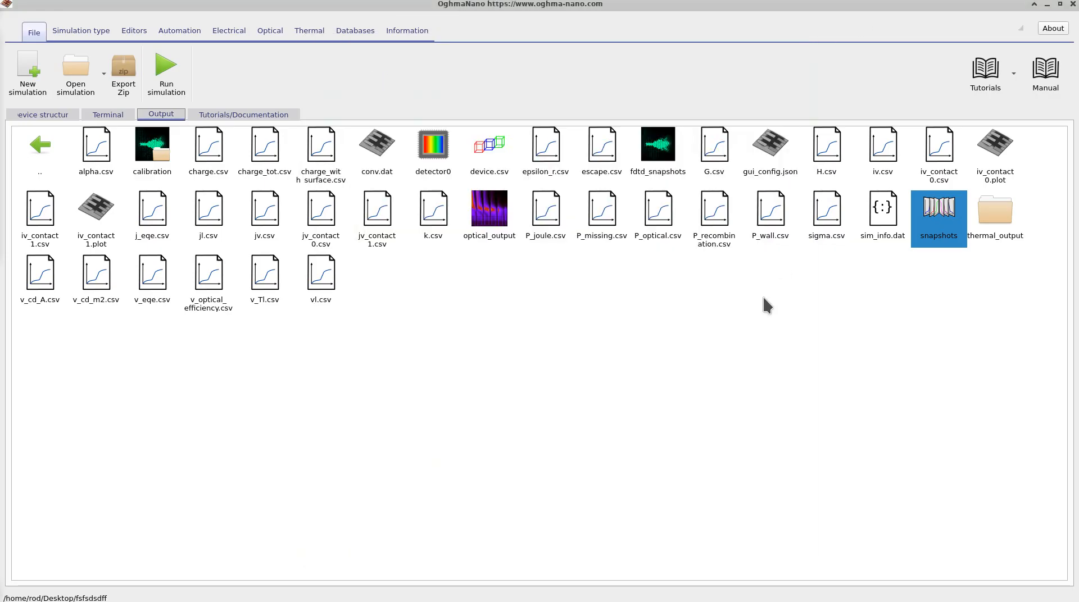
# Step: Review the simulation's terminal log and output file list, and return to the 3D device structure
pyautogui.click(115, 117)
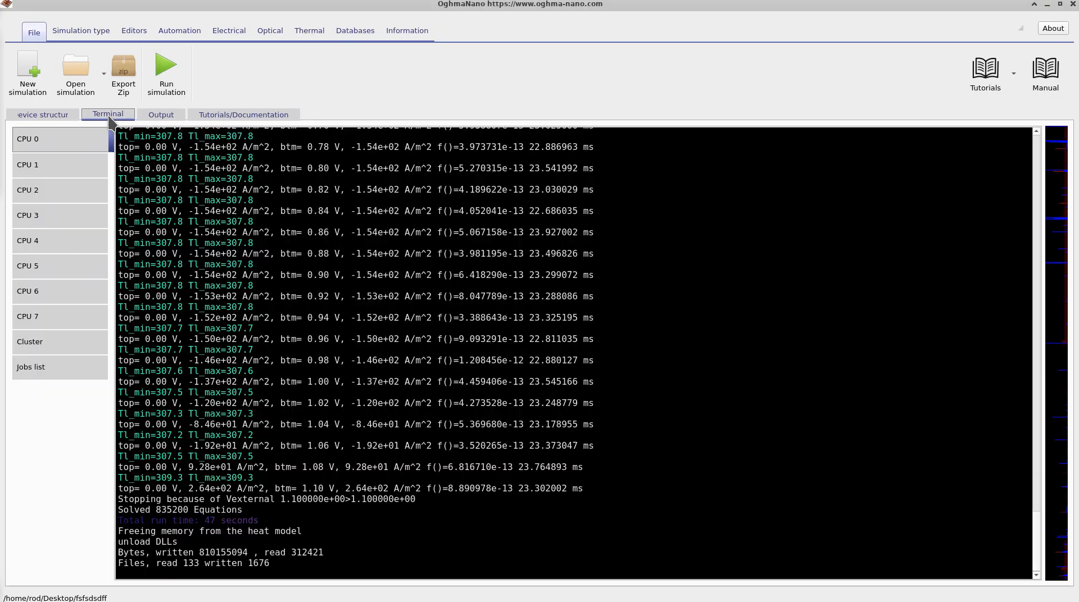
pyautogui.click(61, 115)
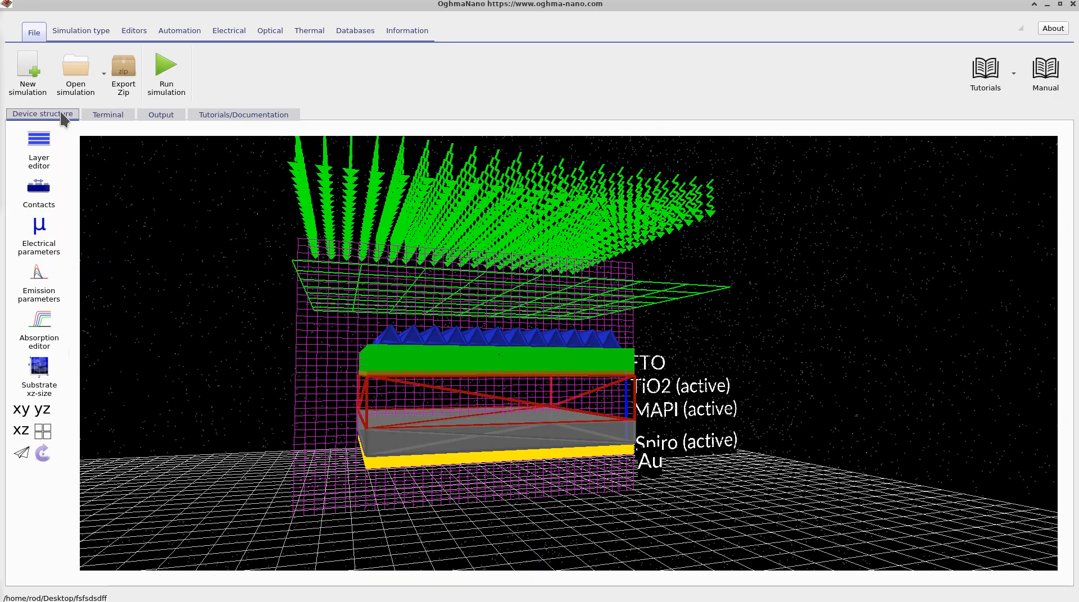
pyautogui.click(155, 115)
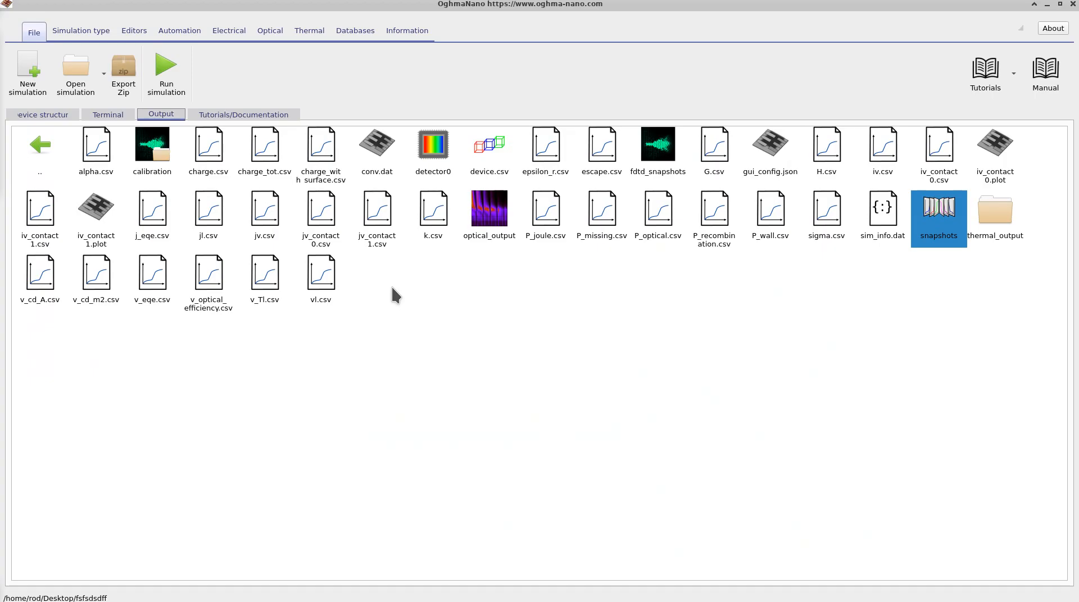
pyautogui.click(66, 120)
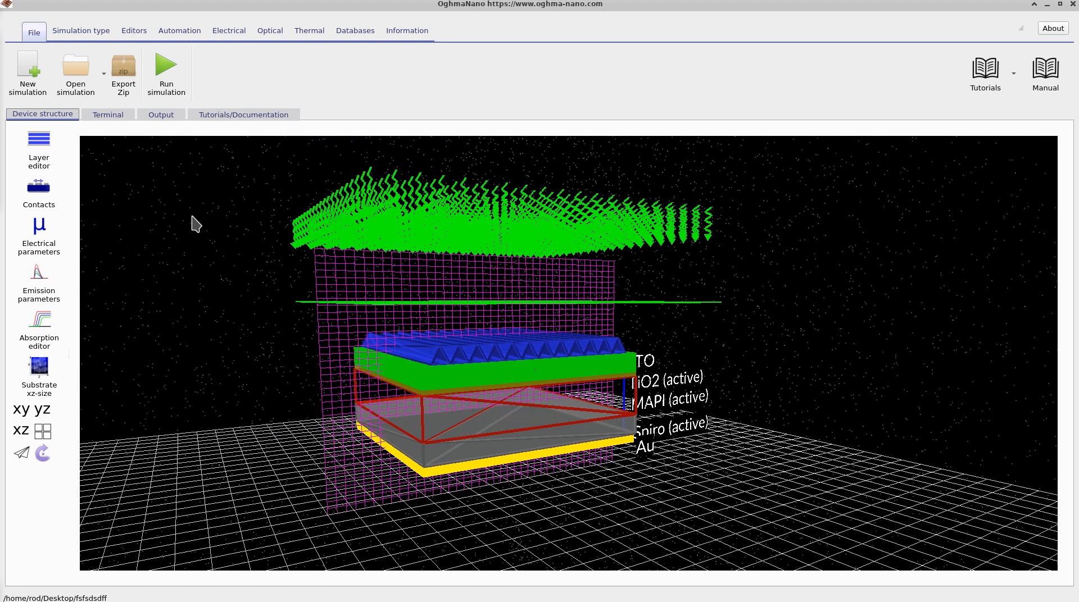